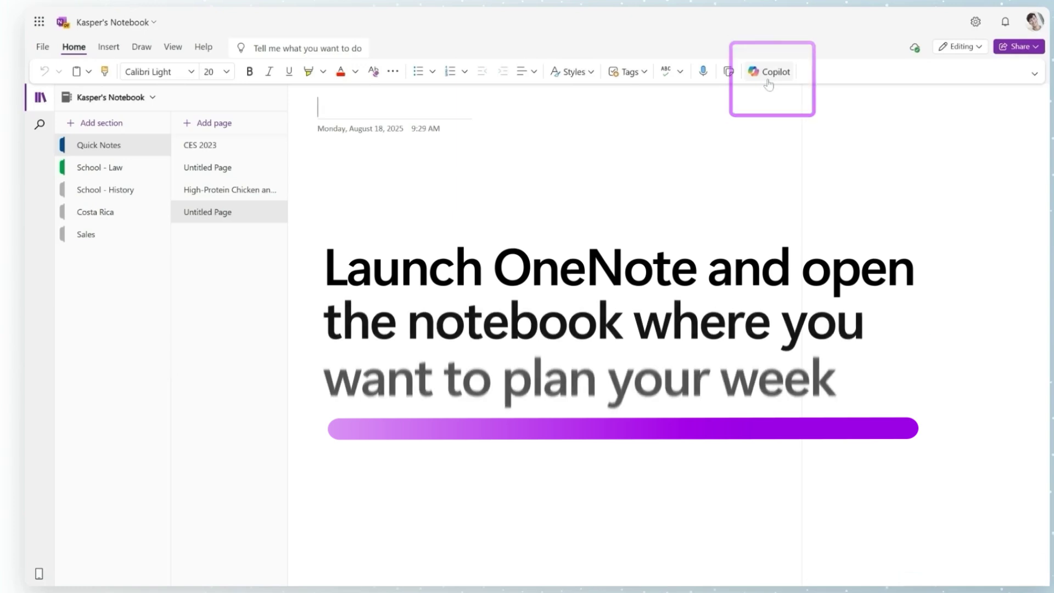
- Ask Copilot to plan the week with time for work, errands, workouts and family dinners
click(769, 72)
text(Help me pl)
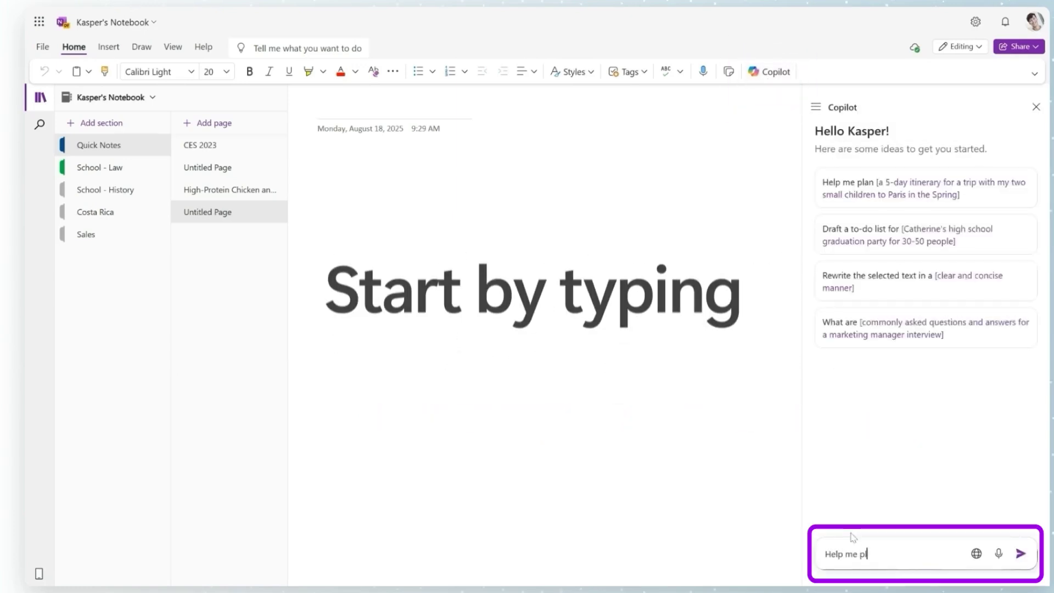
text(an my week. I need)
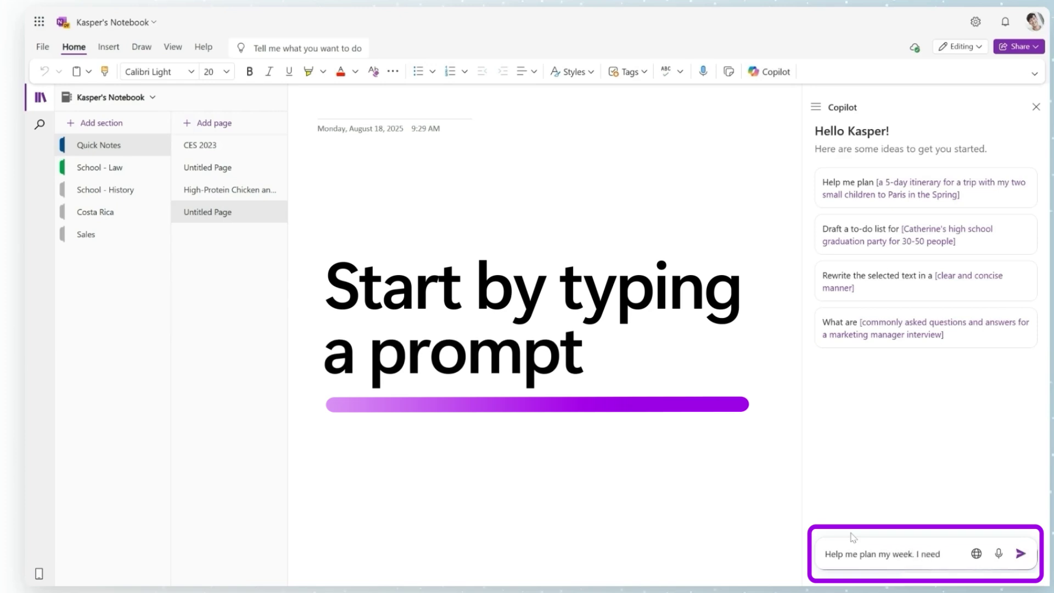
text( time for work, errands,)
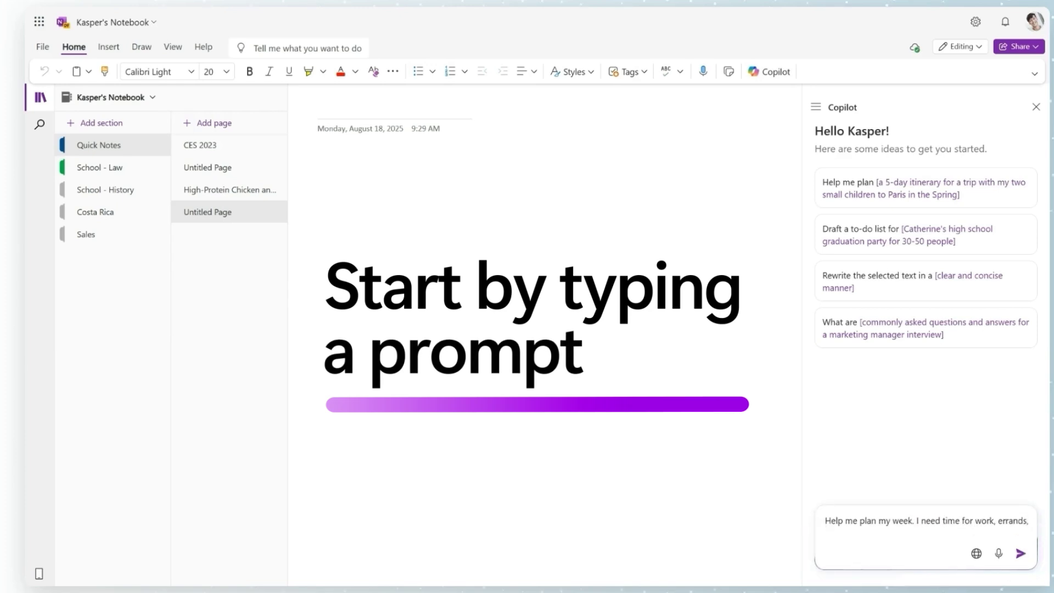
text( workouts, and family dinners.)
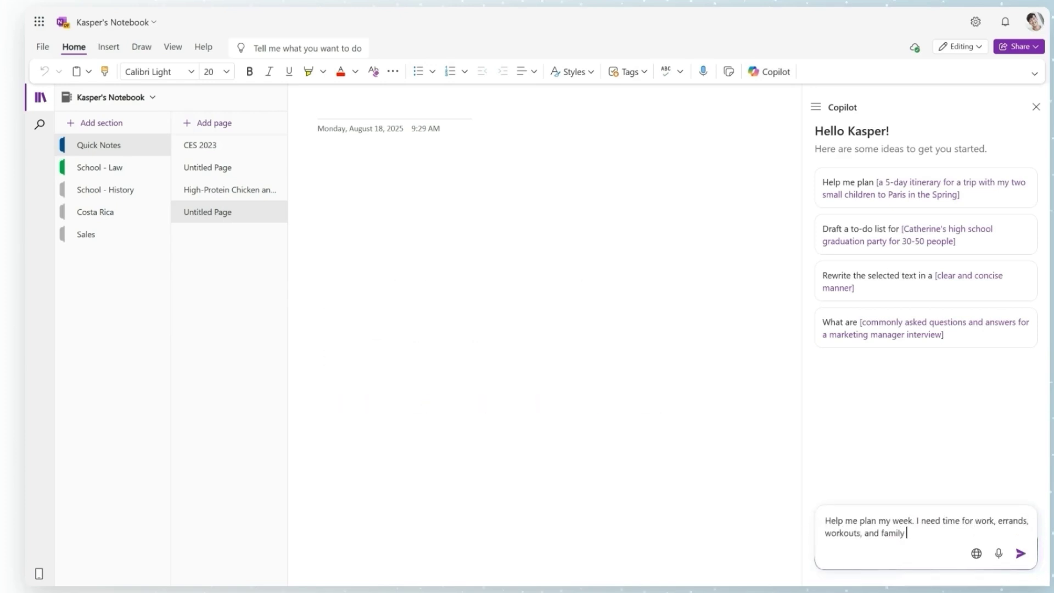
click(1020, 553)
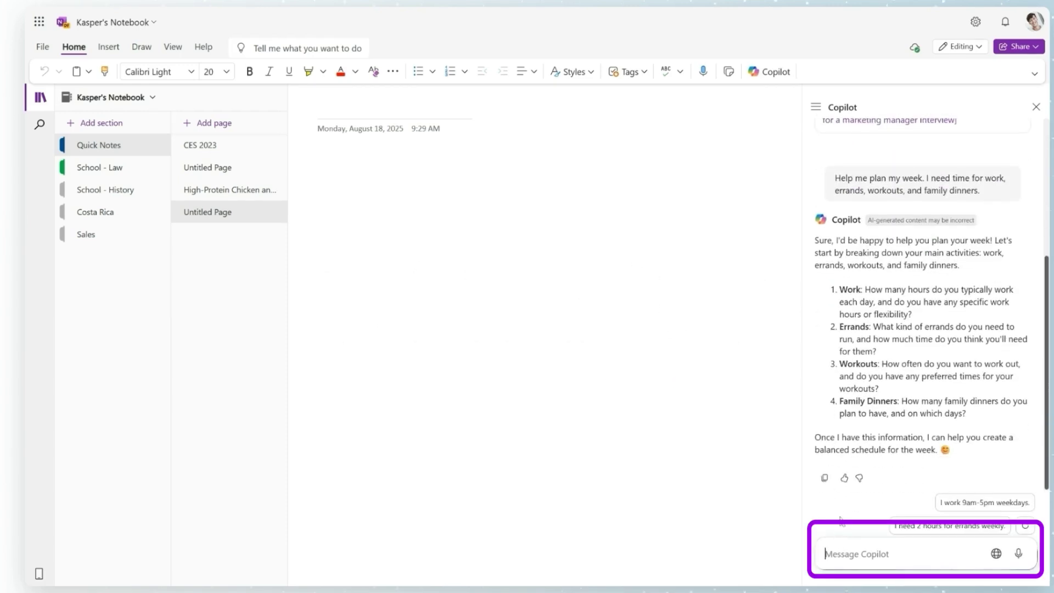
text(grocery store, and )
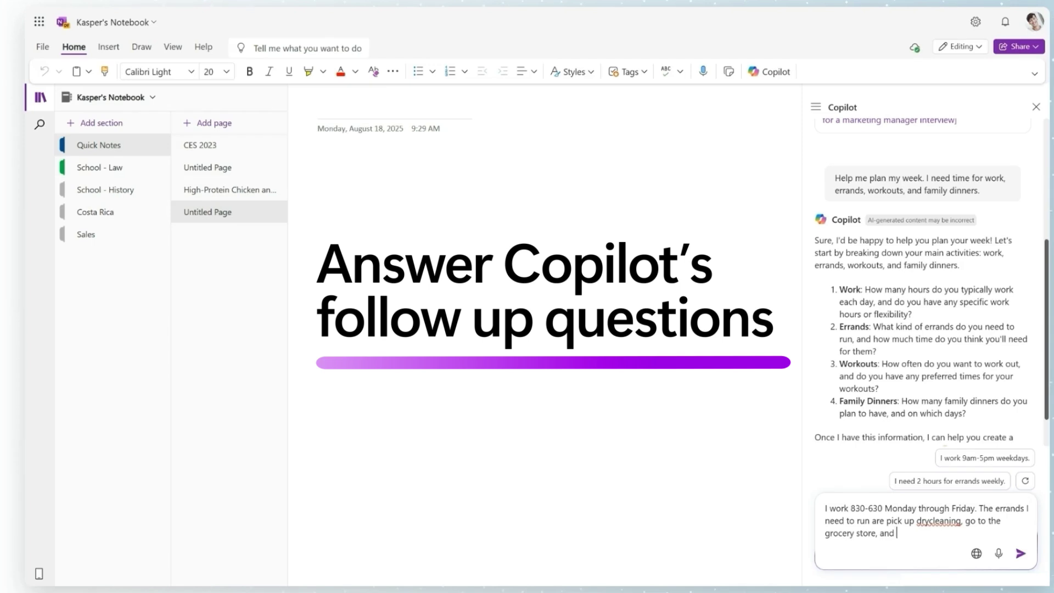
text( I work out 5x a week for 50 minutes i)
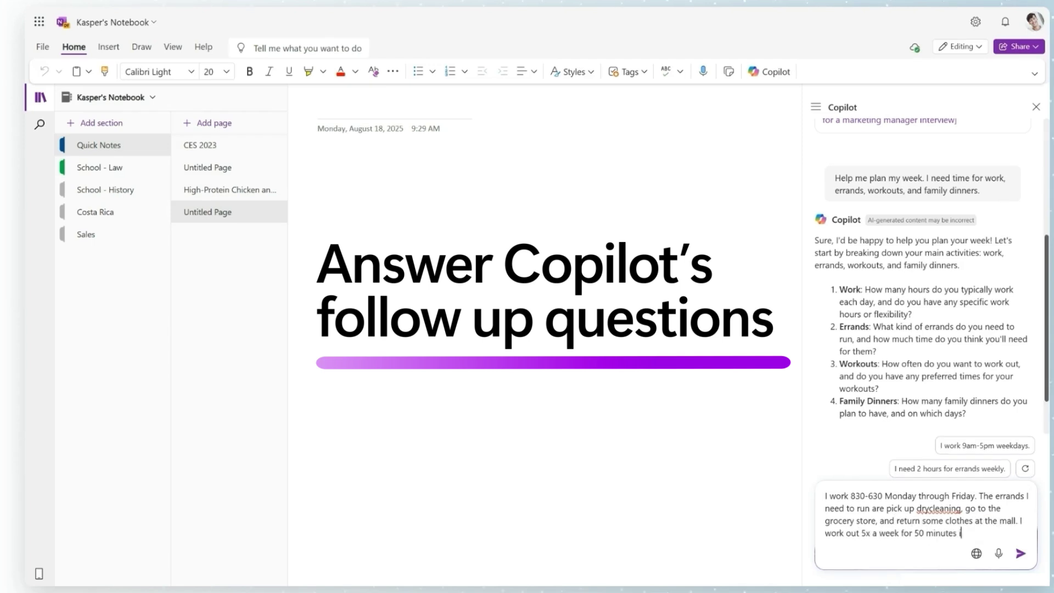
text(n the morning before work or on the weekends. I have family dinner with my in-laws every Friday)
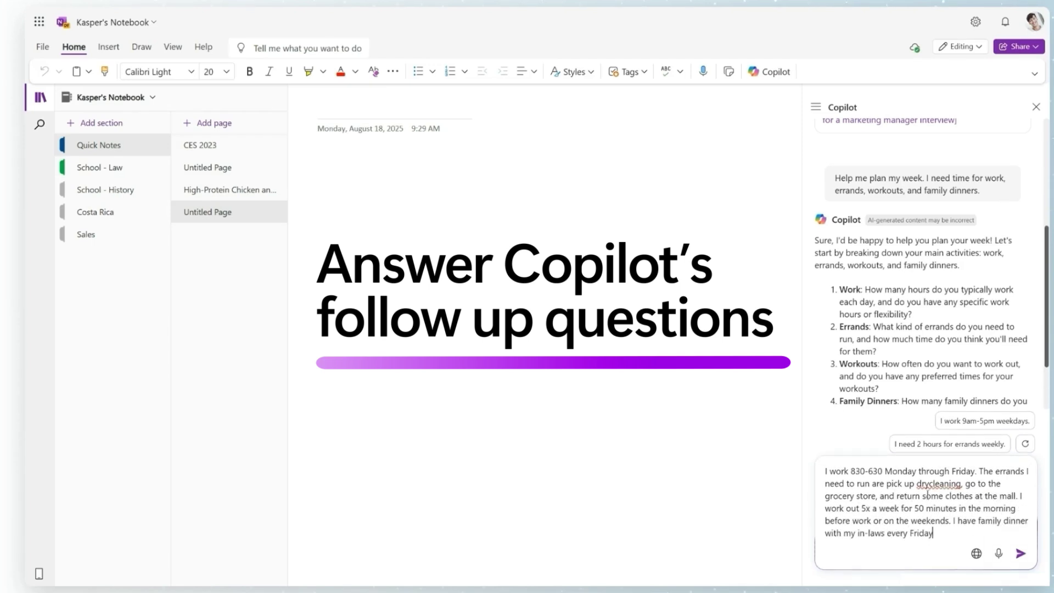
- Answer Copilot's follow-up questions and paste its Monday-to-Sunday schedule onto the page
click(1021, 553)
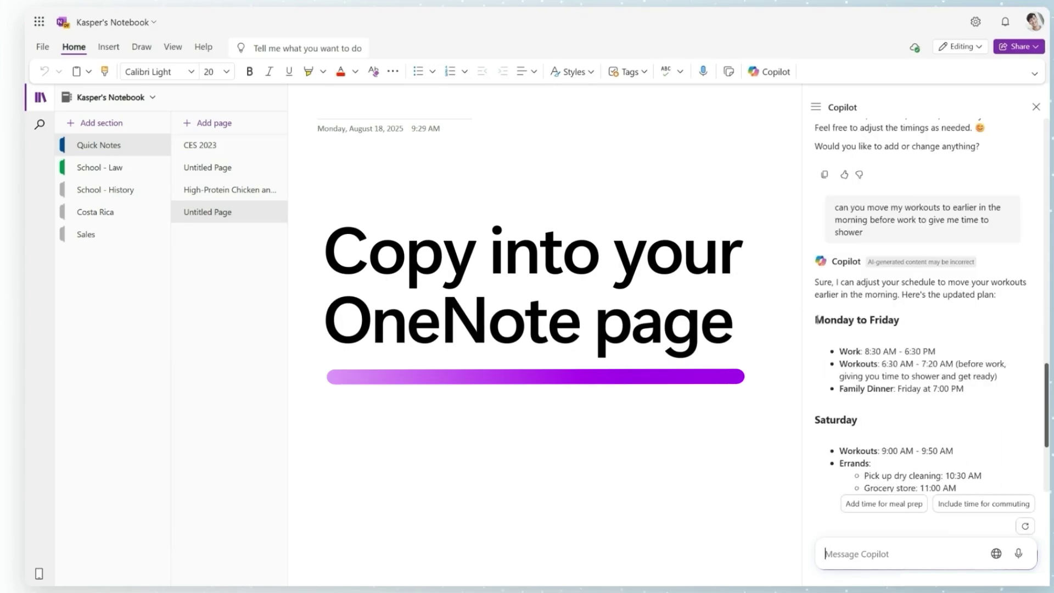
mouse_move(815, 320)
mouse_down()
mouse_move(1004, 422)
mouse_move(1008, 445)
mouse_up()
key(ctrl+c)
right_click(339, 224)
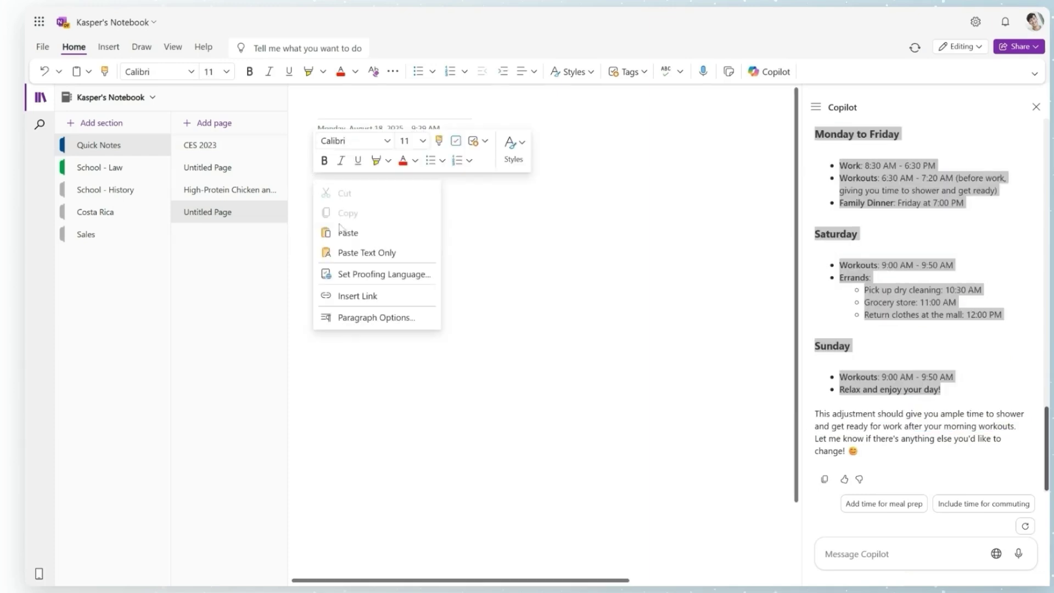
click(348, 233)
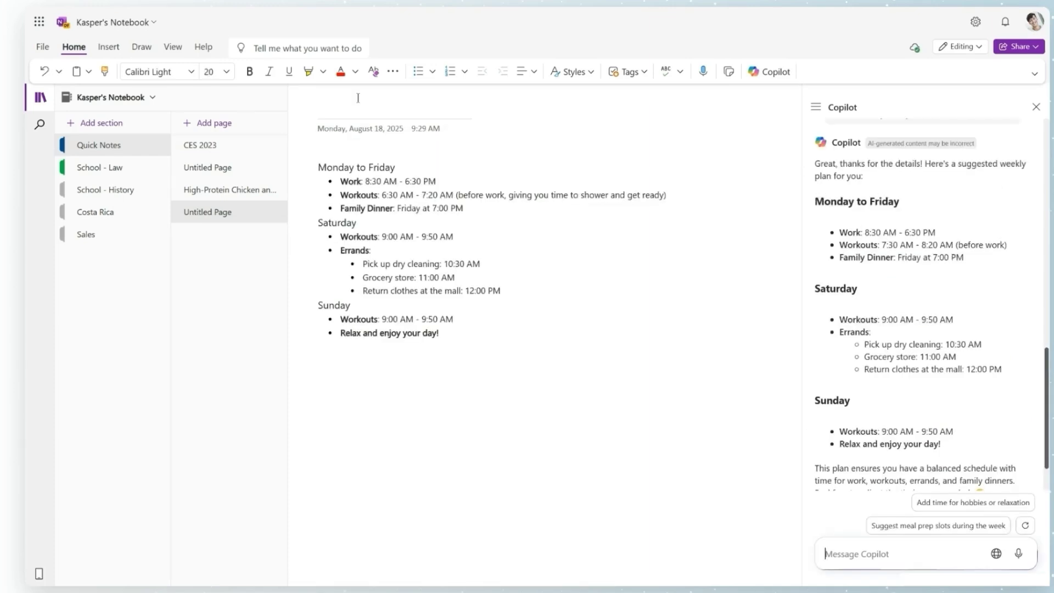
text(Weekly Sche)
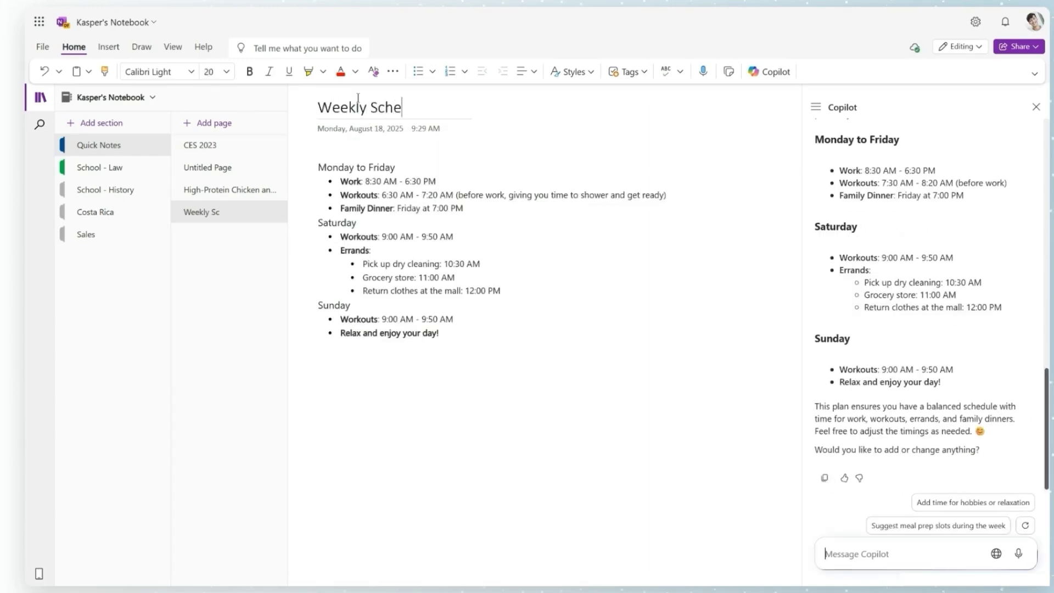
text(dule)
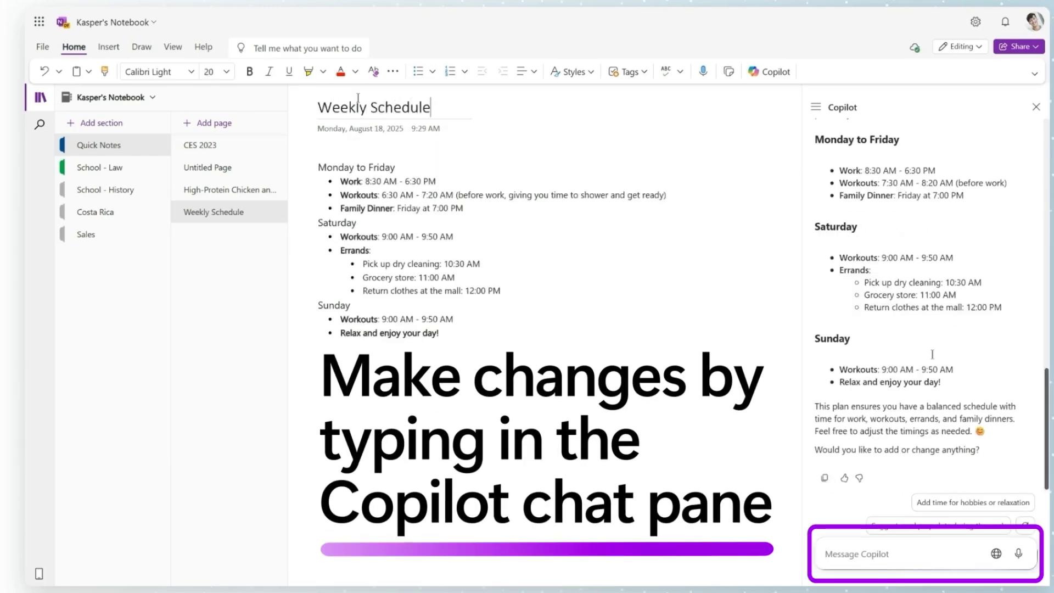
text( move my workouts to)
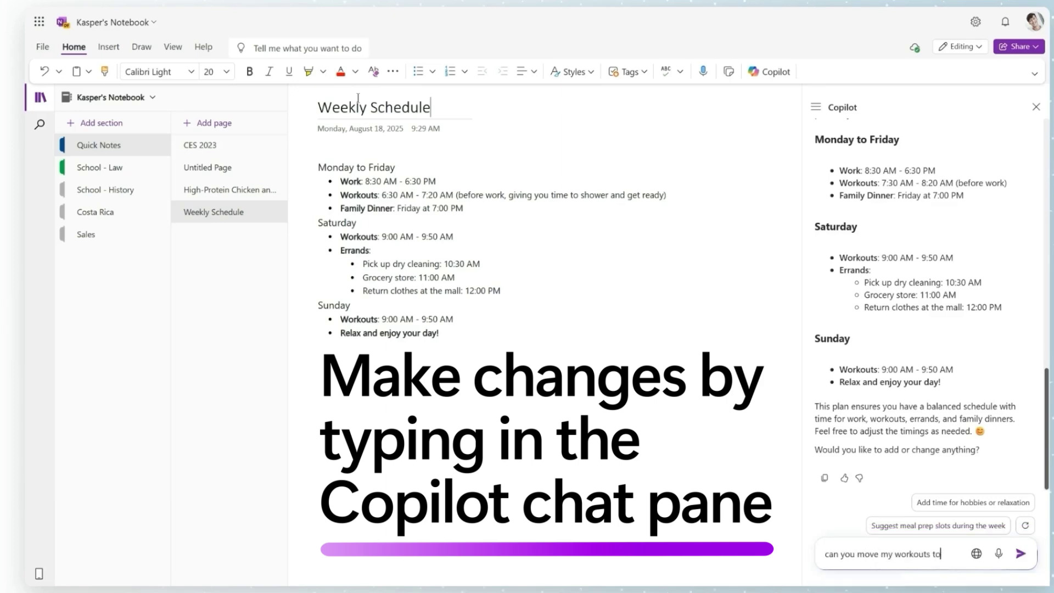
text( earlier in the morning before work to give me time to s)
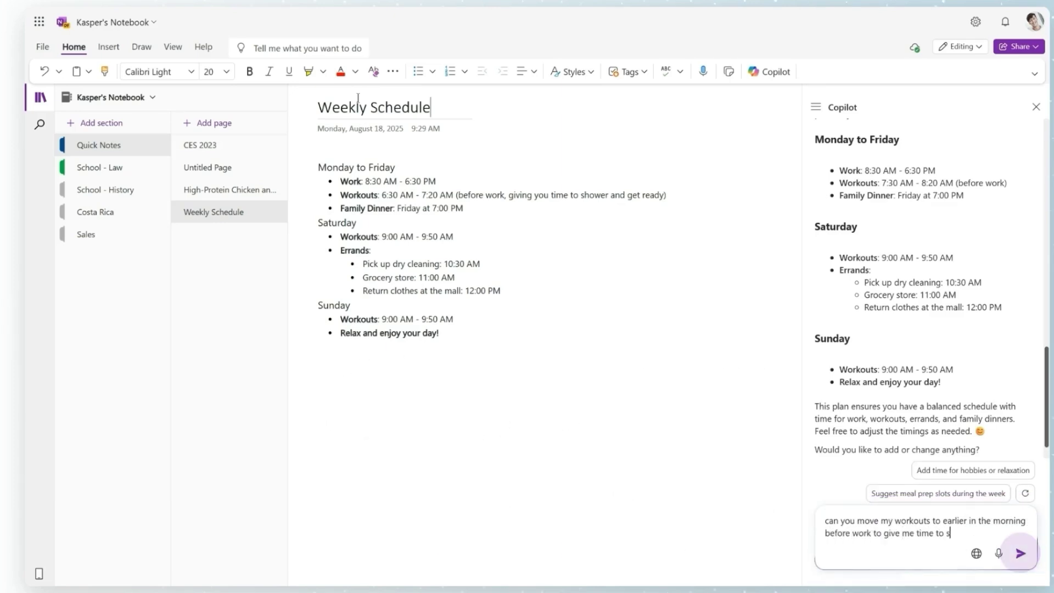
text(hower)
- Ask Copilot to move the workouts to early morning before work
key(Return)
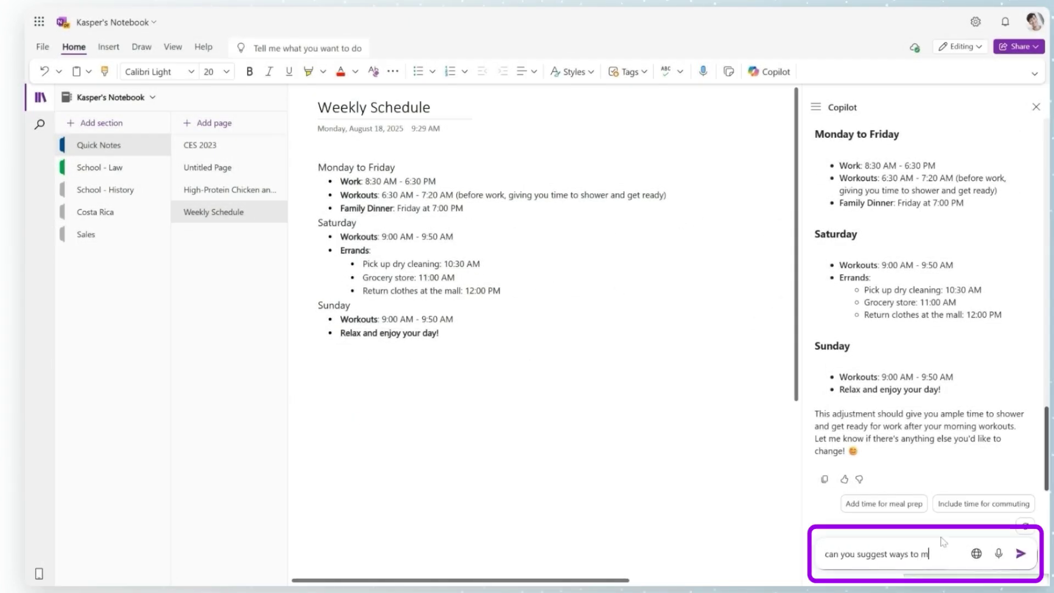
text(ake my evenings more re)
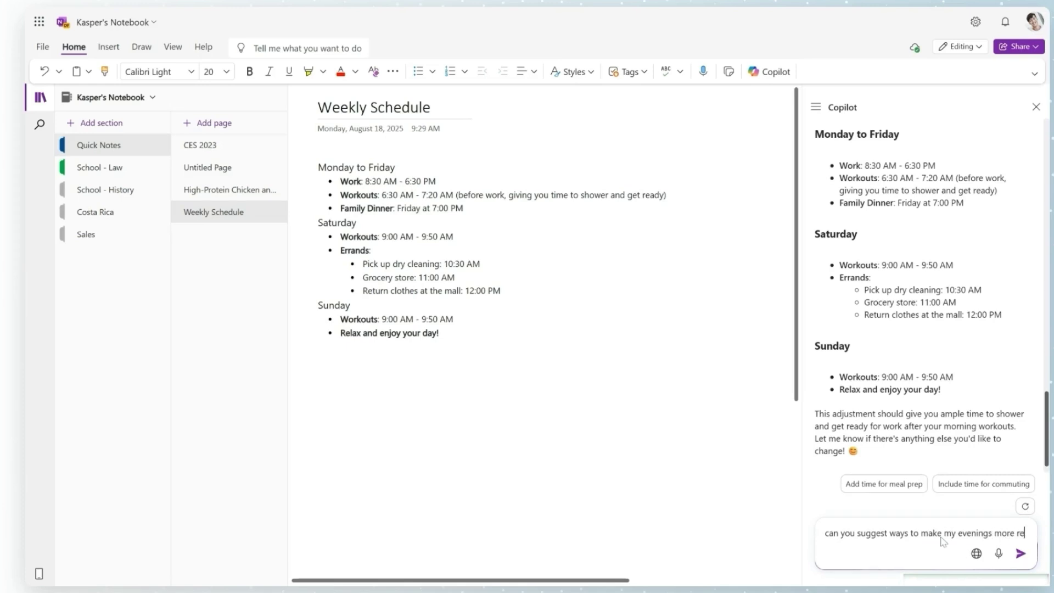
text(laxing)
- Send Copilot the question about ways to make evenings more relaxing
key(Return)
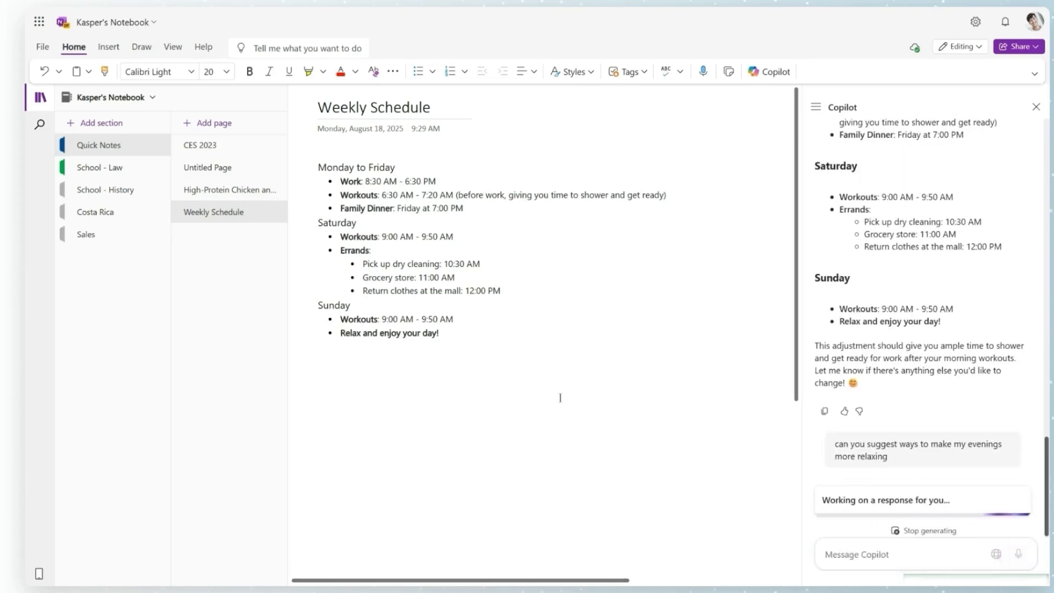